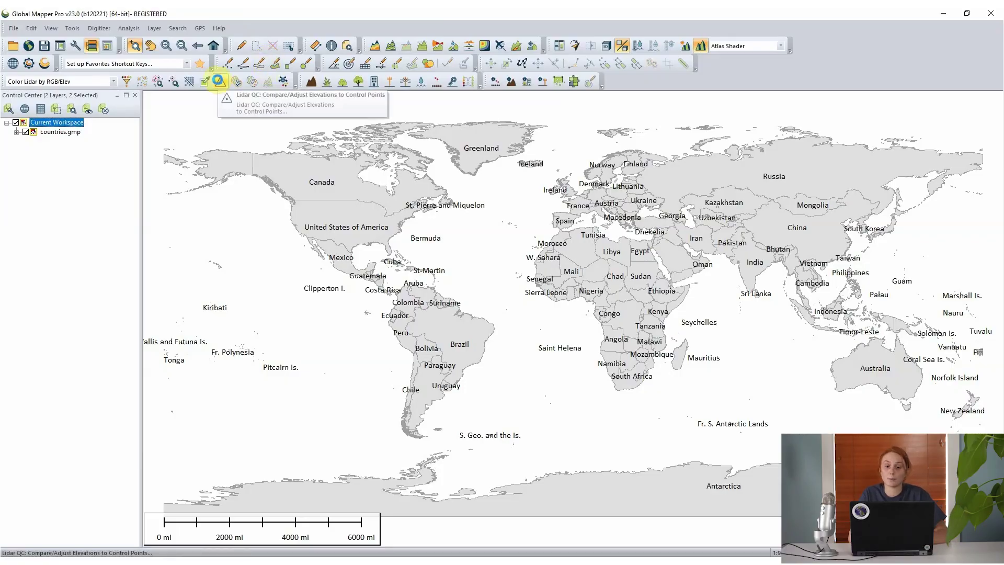
# Step: Browse the keyboard shortcuts list in the program's help, then close the help window
pyautogui.press('F1')
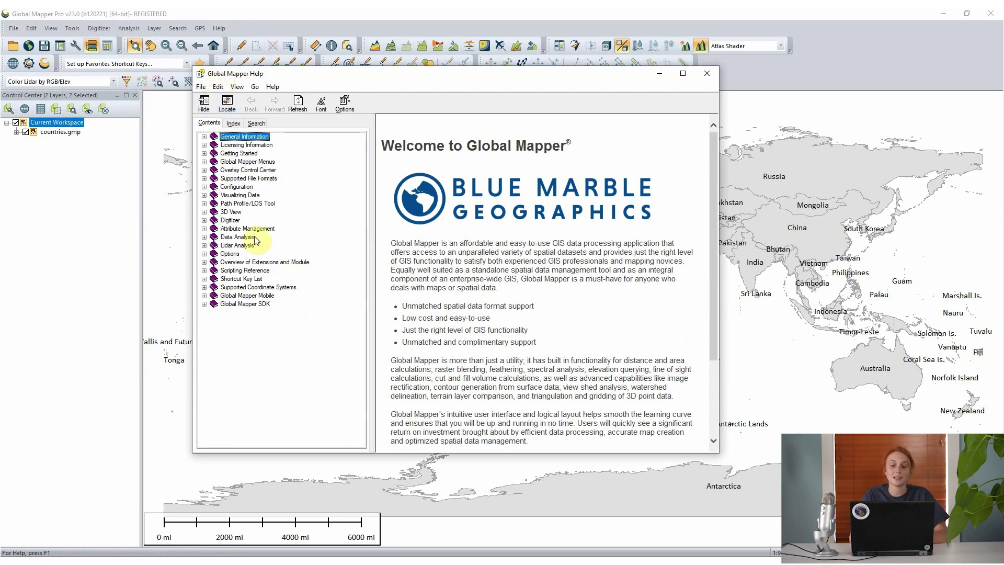
pyautogui.click(246, 279)
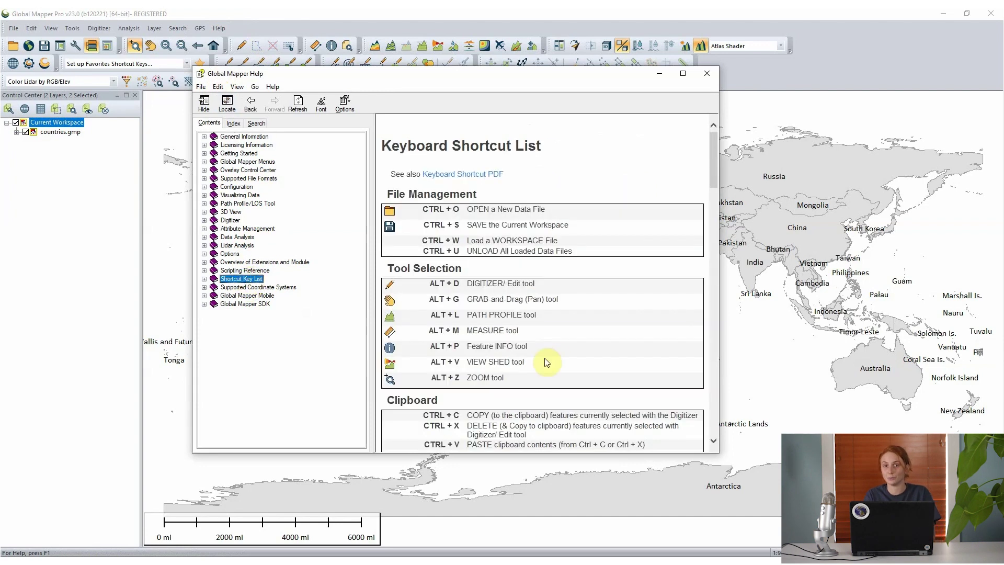
pyautogui.scroll(-3, 550, 353)
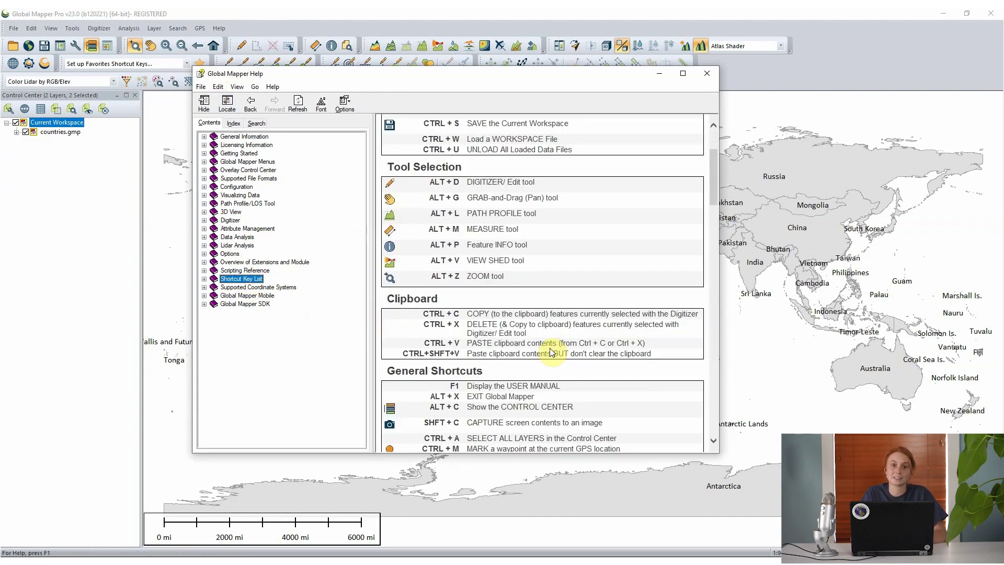
pyautogui.scroll(-6, 550, 351)
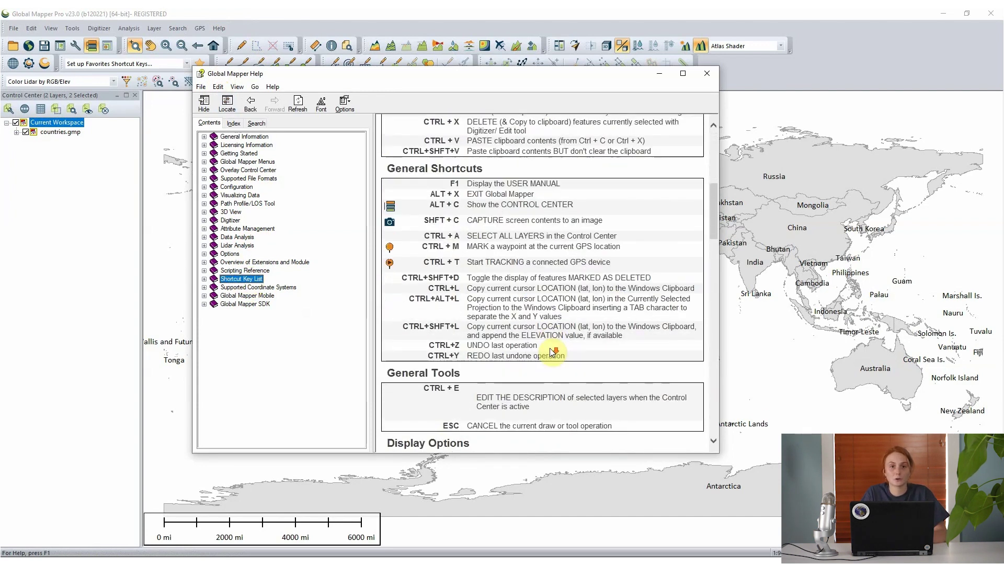
pyautogui.scroll(-8, 550, 352)
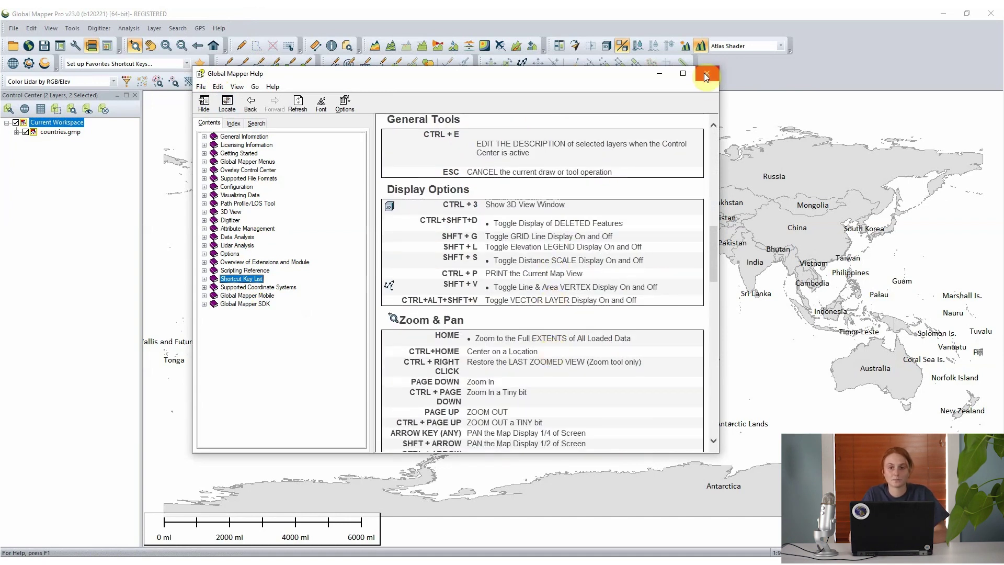
pyautogui.click(706, 75)
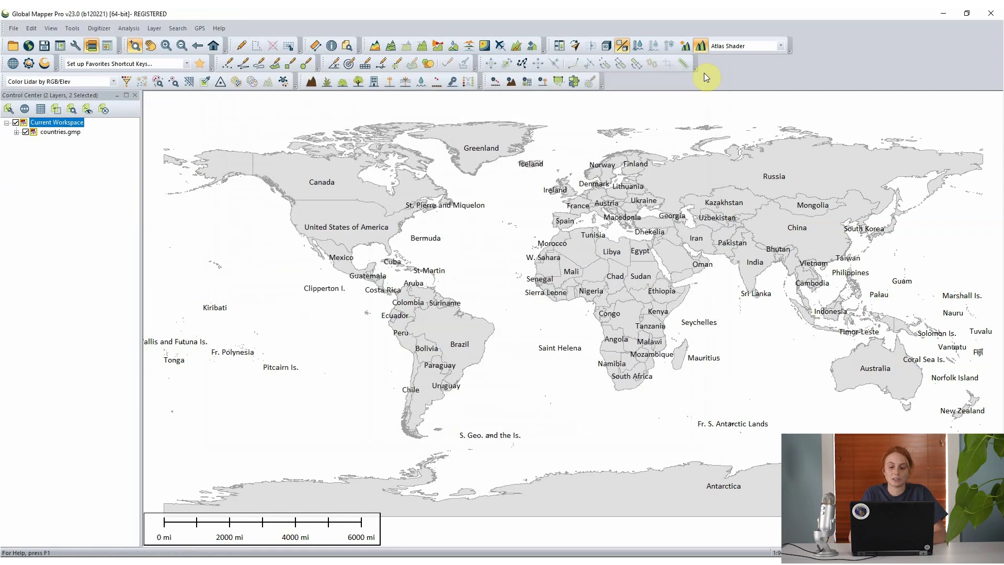
# Step: Close the current workspace without saving and open Towns.gmw from Desktop > Data
pyautogui.hotkey('alt', 'F4')
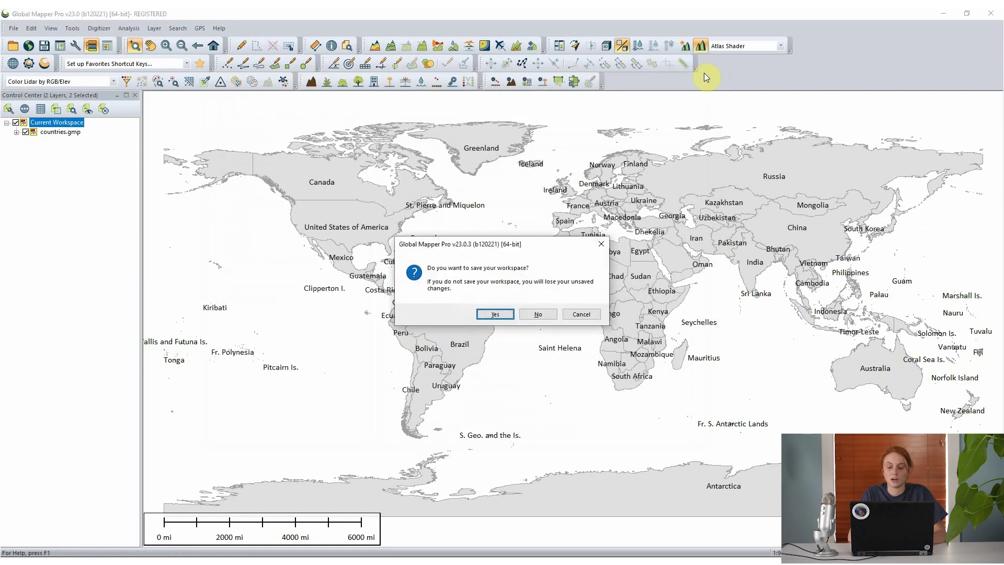
pyautogui.click(539, 313)
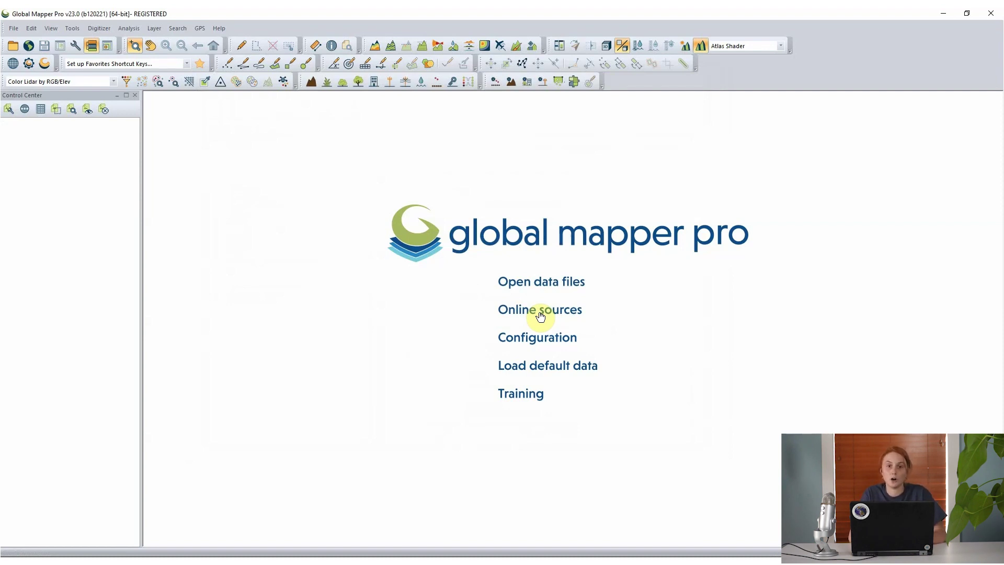
pyautogui.hotkey('ctrl', 'o')
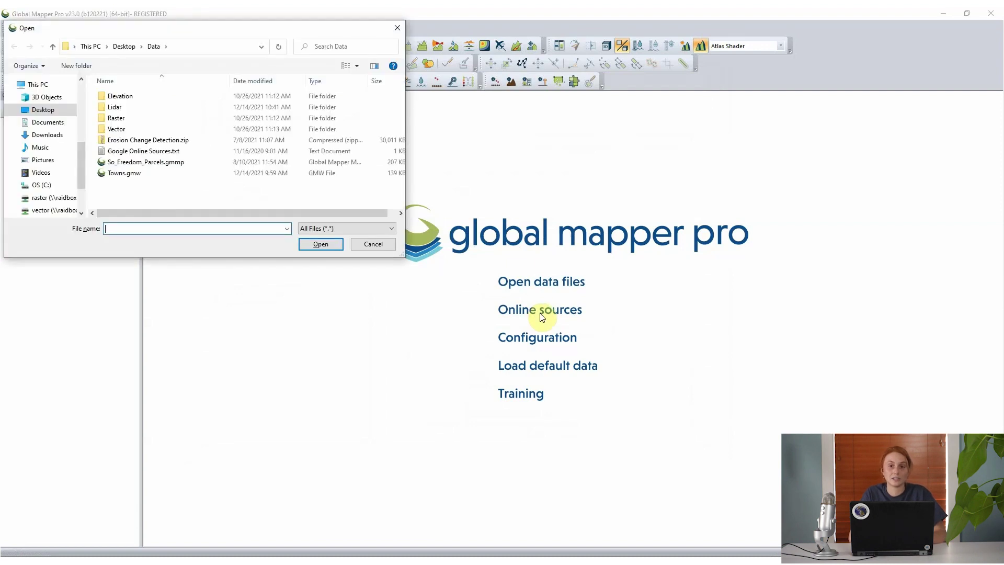
pyautogui.click(341, 173)
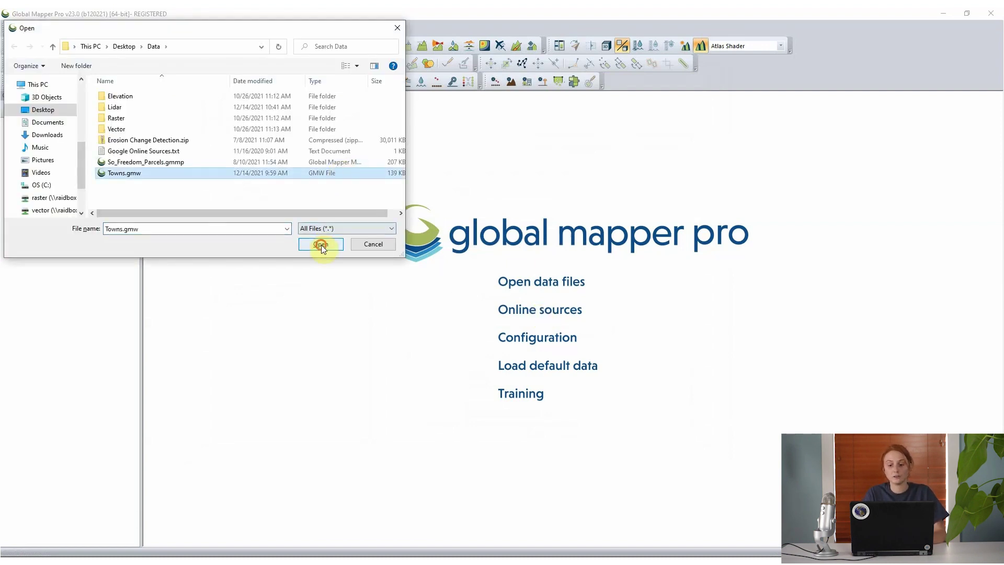
pyautogui.click(321, 244)
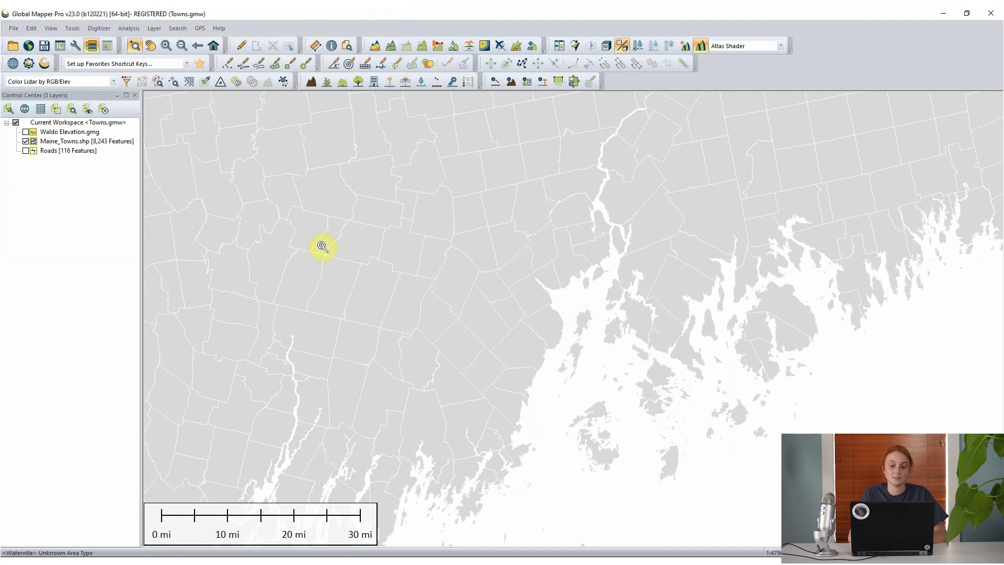
# Step: Select the Frankfort town polygon with the Digitizer, zoom to it, then clear the selection
pyautogui.hotkey('alt', 'd')
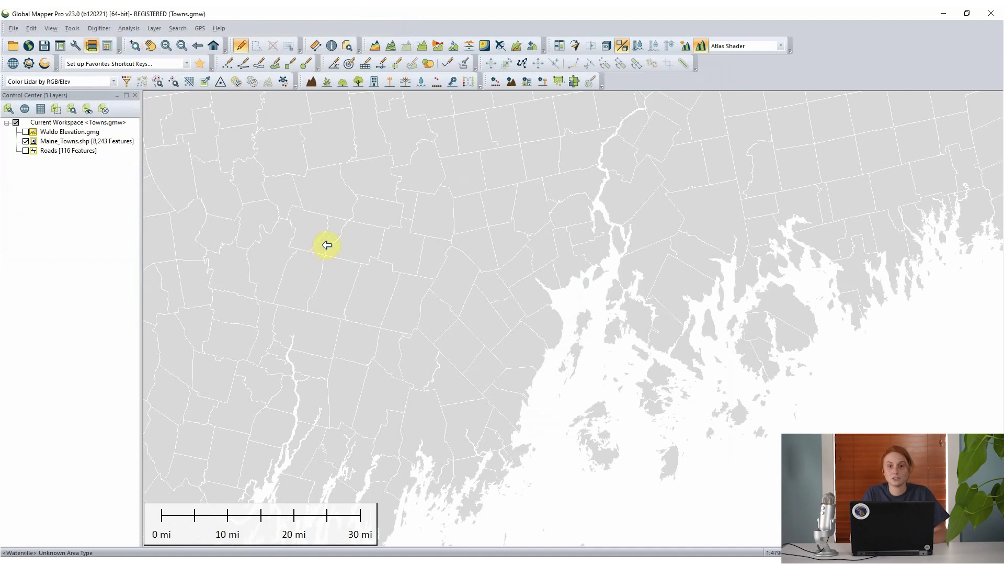
pyautogui.click(573, 216)
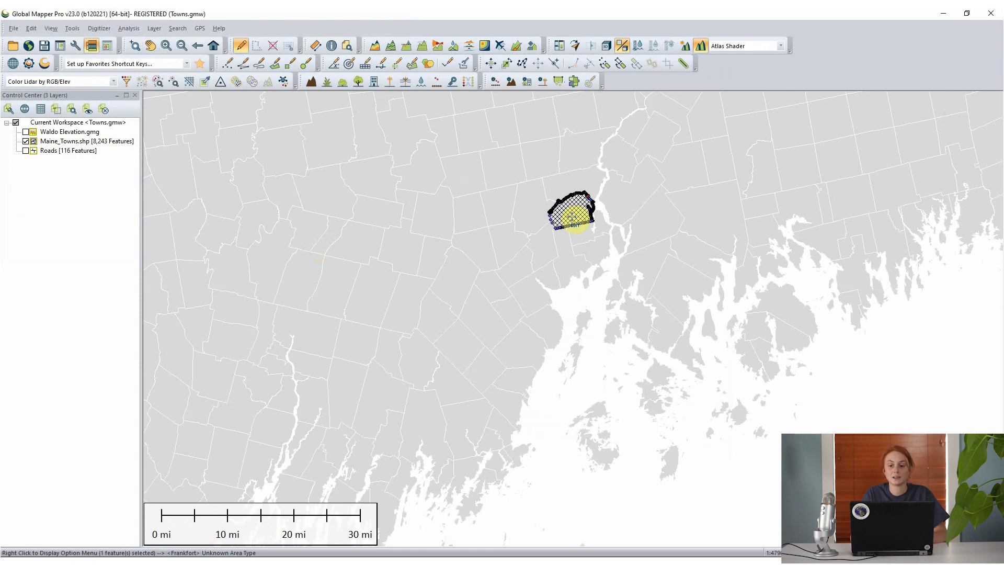
pyautogui.press('z')
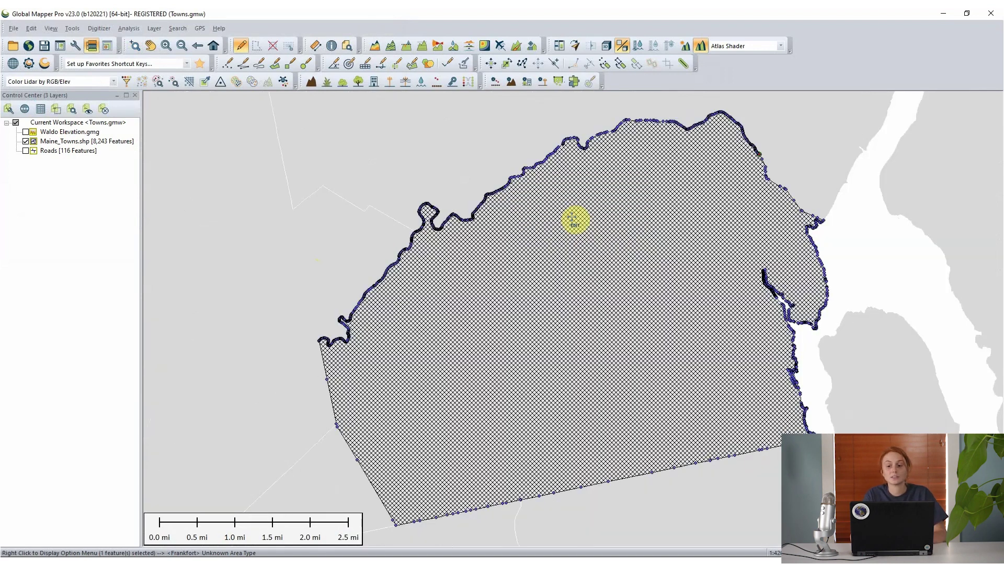
pyautogui.press('Escape')
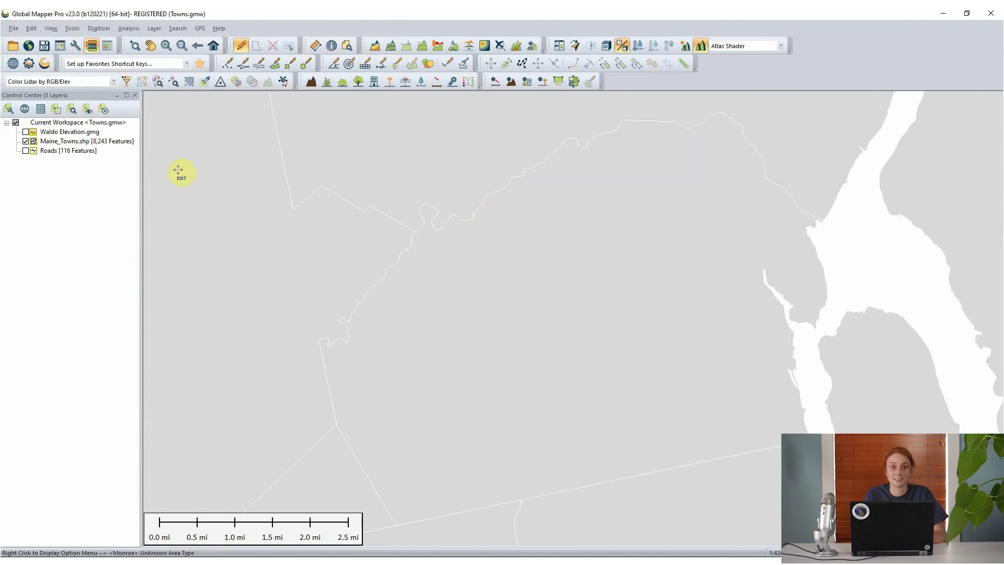
# Step: Show the Roads layer, select the short road line and delete two of its vertices
pyautogui.click(25, 150)
pyautogui.scroll(5, 534, 258)
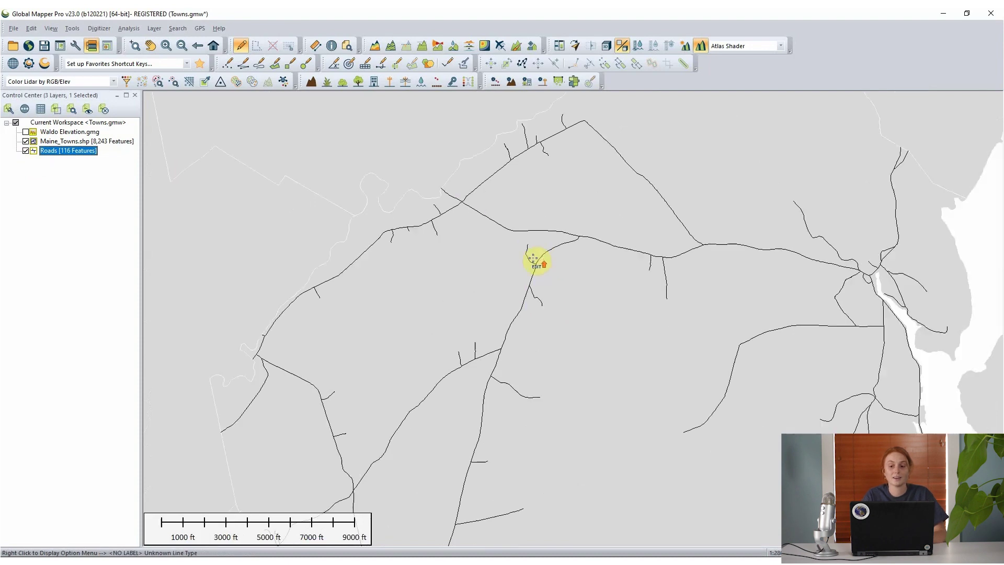
pyautogui.scroll(1, 535, 258)
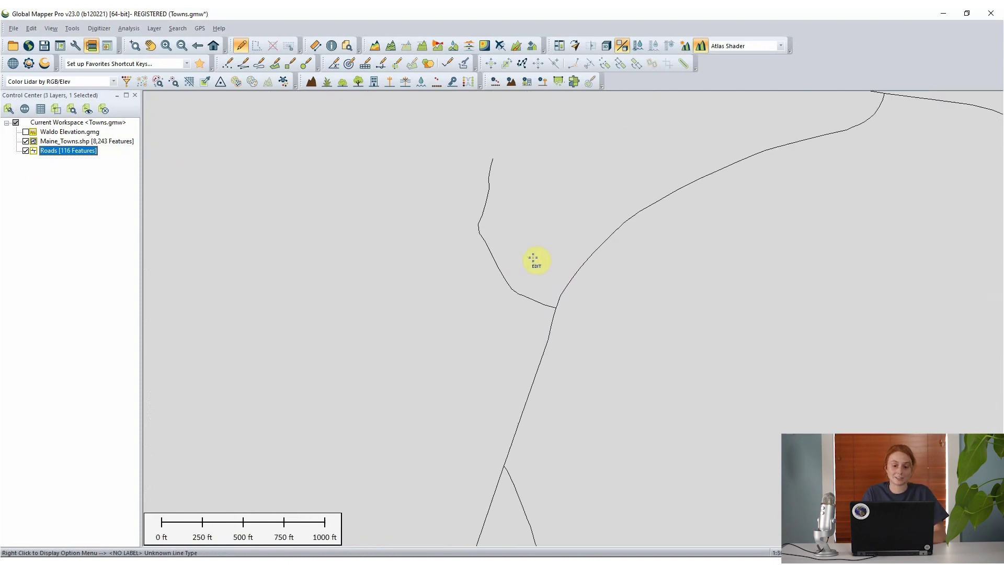
pyautogui.click(480, 230)
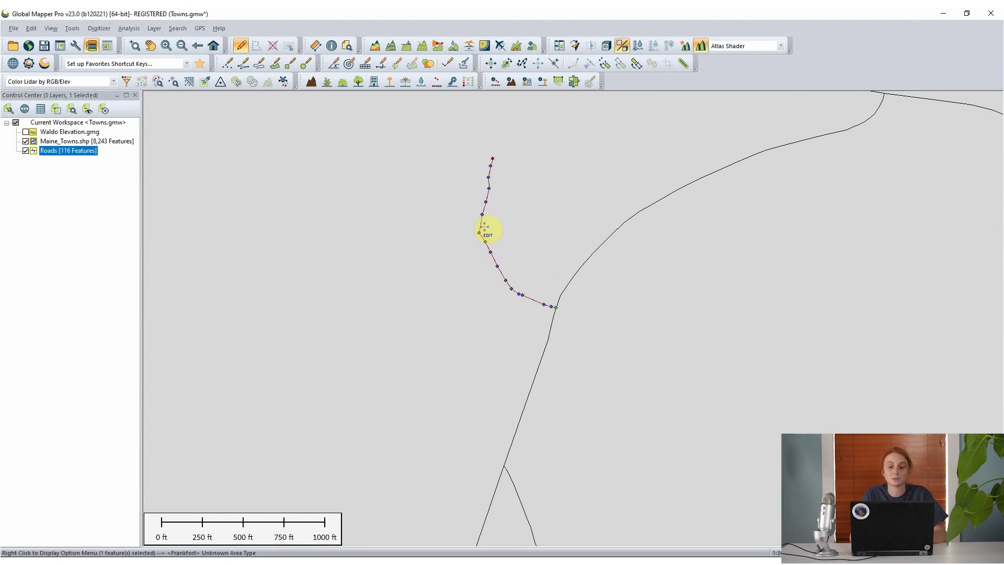
pyautogui.moveTo(478, 227); pyautogui.dragTo(496, 249)
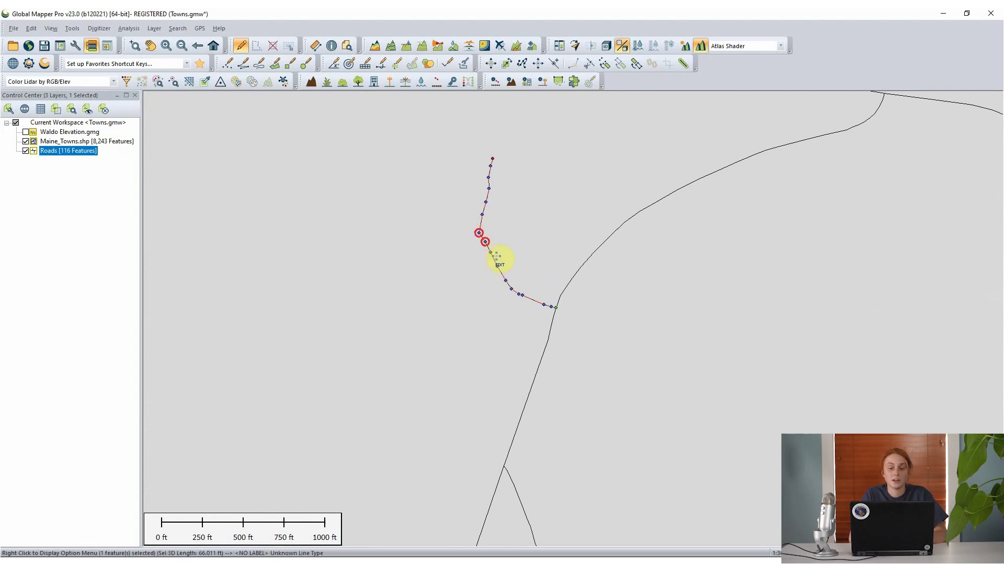
pyautogui.press('Delete')
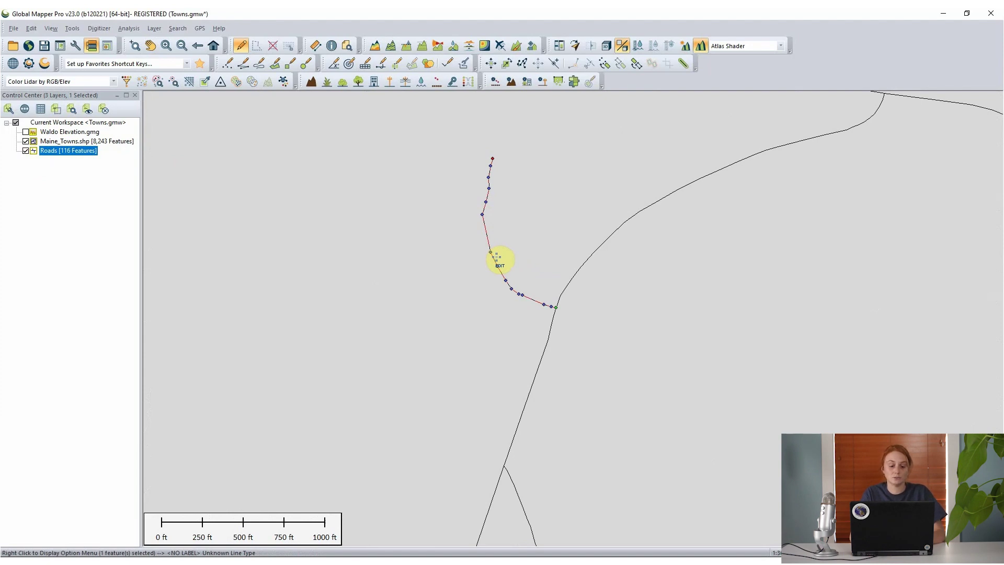
# Step: Bend the road by inserting vertices, removing one, and dragging out a new vertex
pyautogui.click(497, 266)
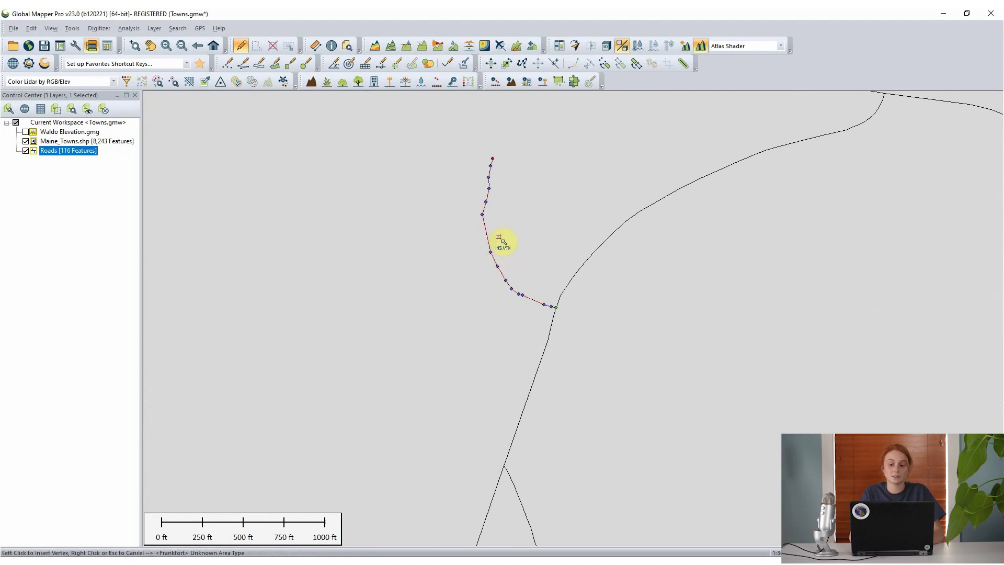
pyautogui.click(500, 240)
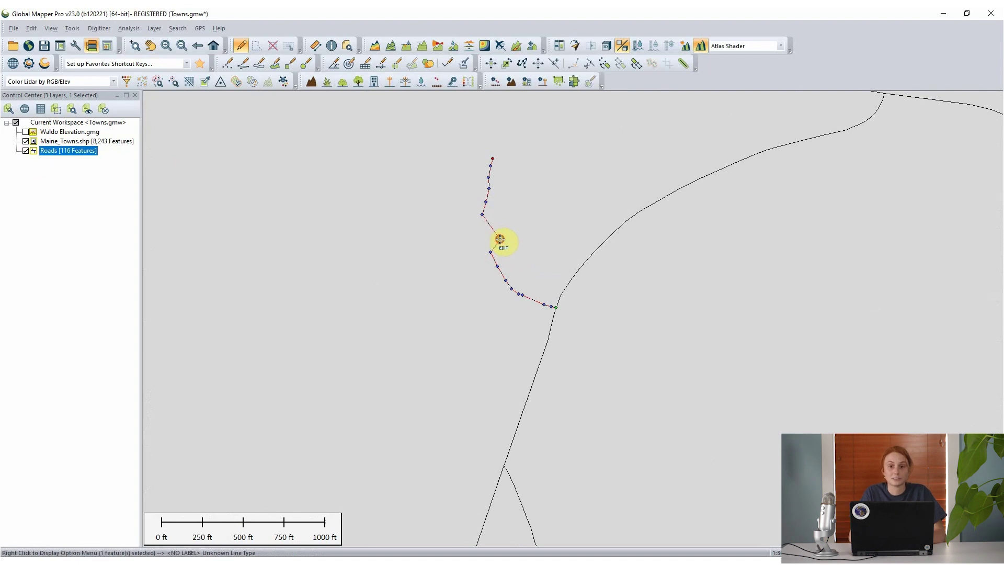
pyautogui.click(472, 233)
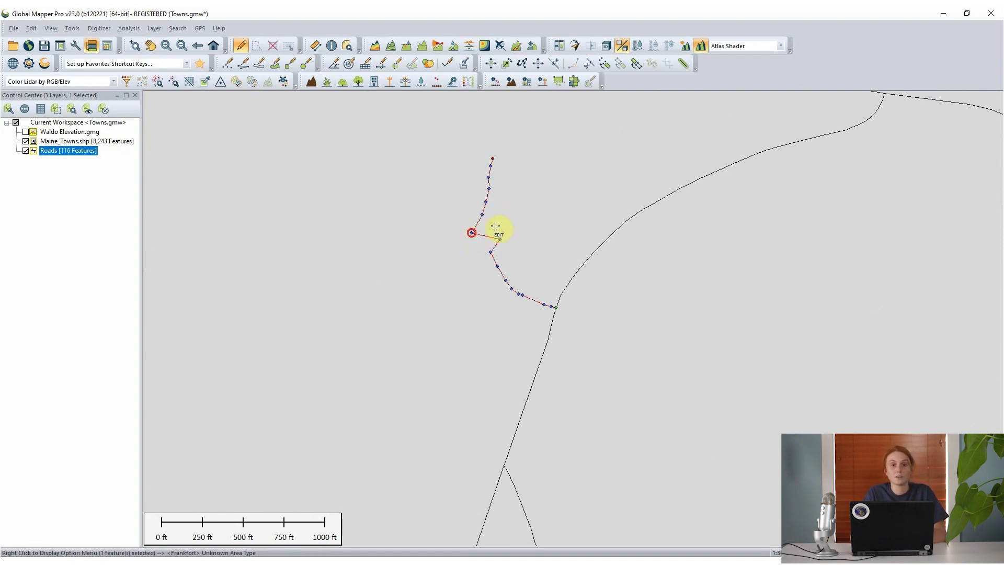
pyautogui.press('Delete')
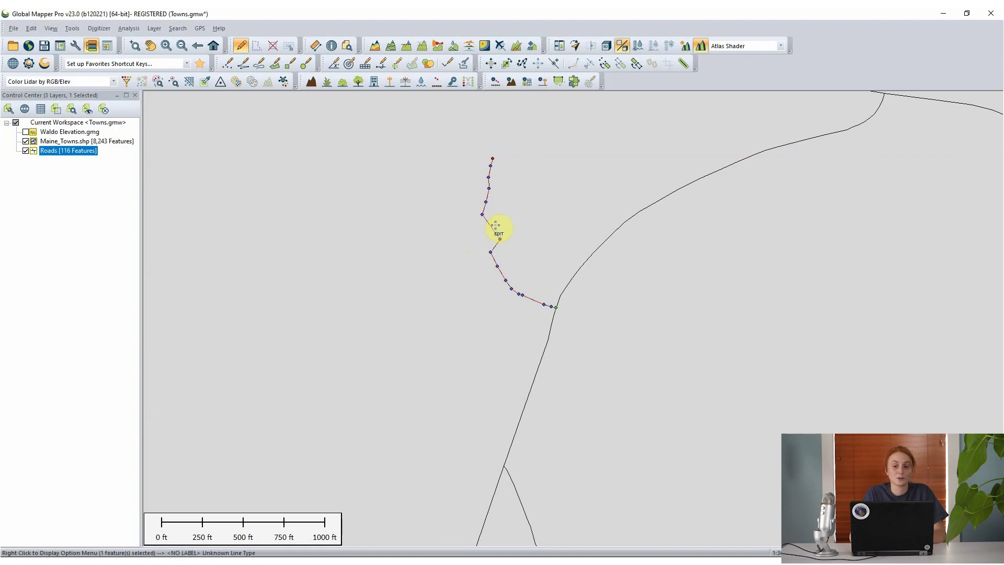
pyautogui.moveTo(498, 229); pyautogui.dragTo(503, 219)
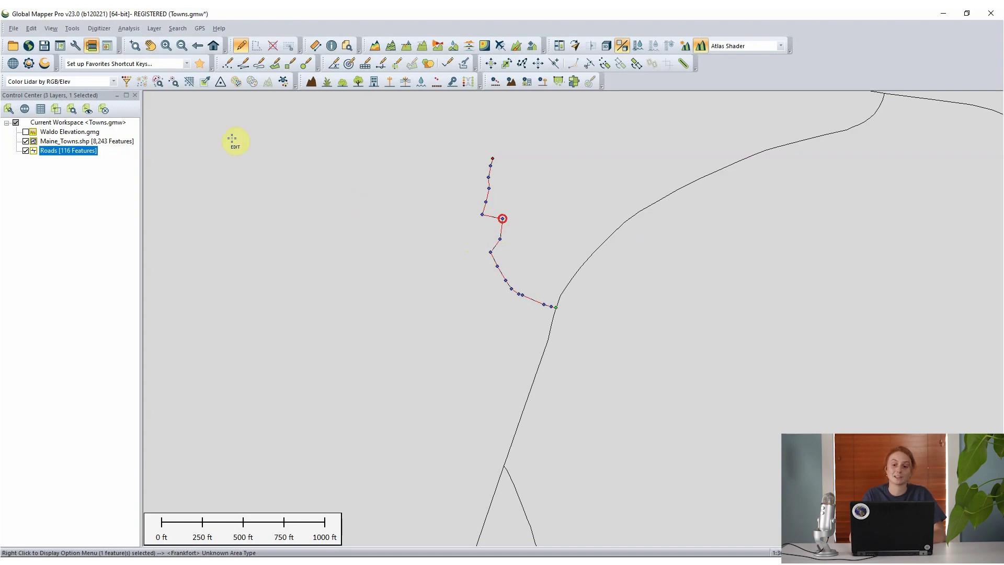
pyautogui.click(186, 65)
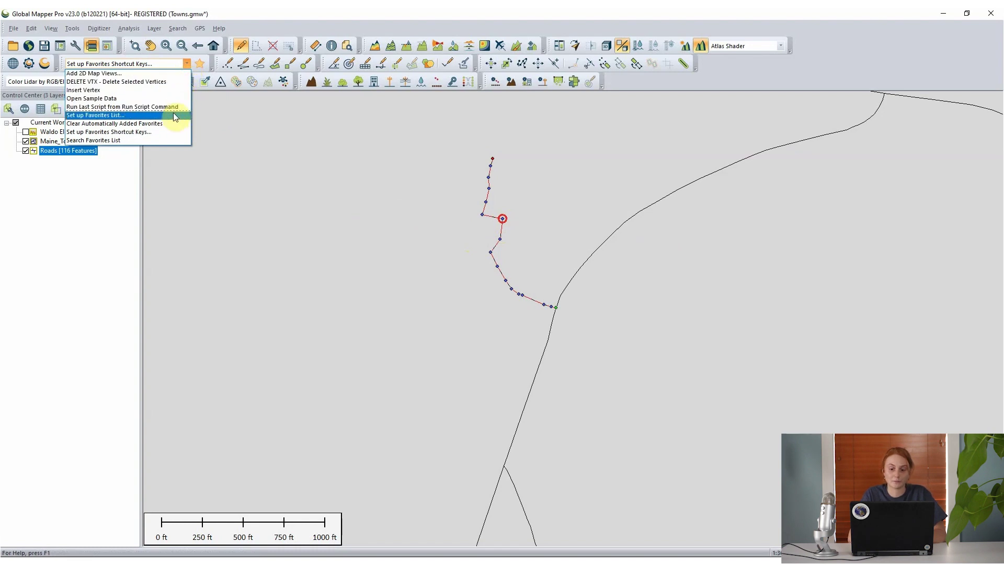
# Step: Open Set up Favorites Shortcut Keys, reposition the dialog, and expand the command list
pyautogui.click(168, 131)
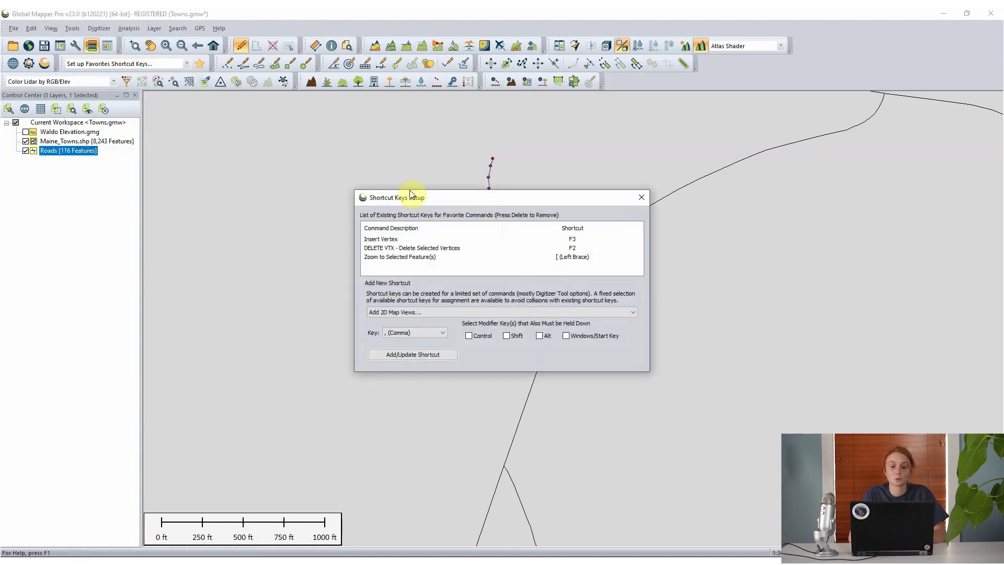
pyautogui.moveTo(413, 197); pyautogui.dragTo(350, 165)
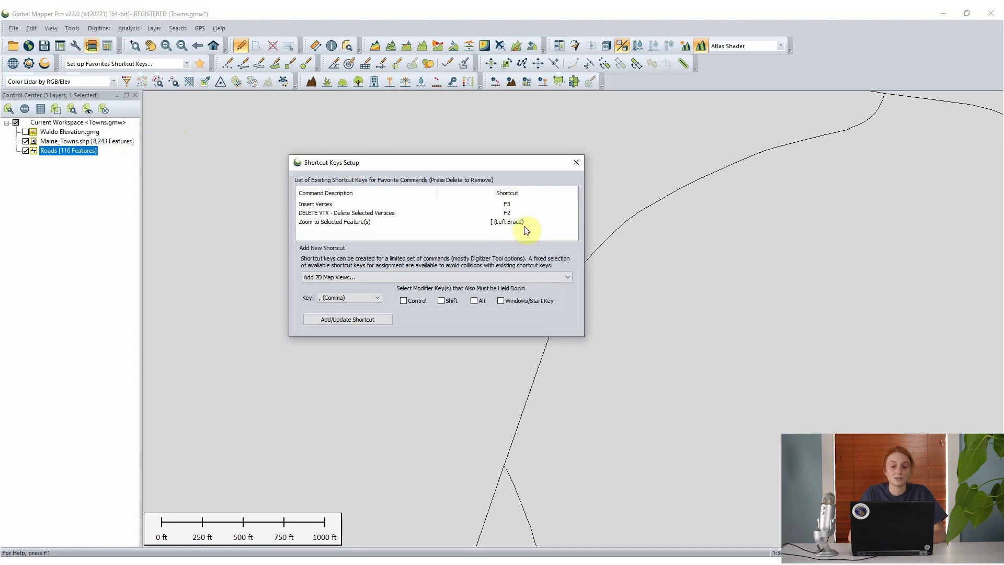
pyautogui.click(475, 277)
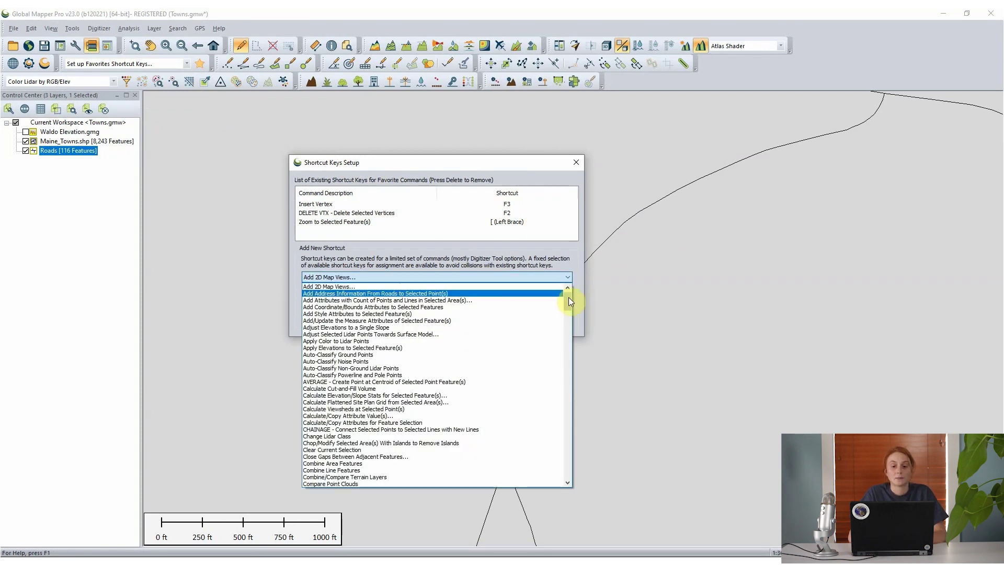
# Step: Scroll through the available commands and pick Create Contours for the new shortcut
pyautogui.moveTo(570, 300); pyautogui.dragTo(563, 327)
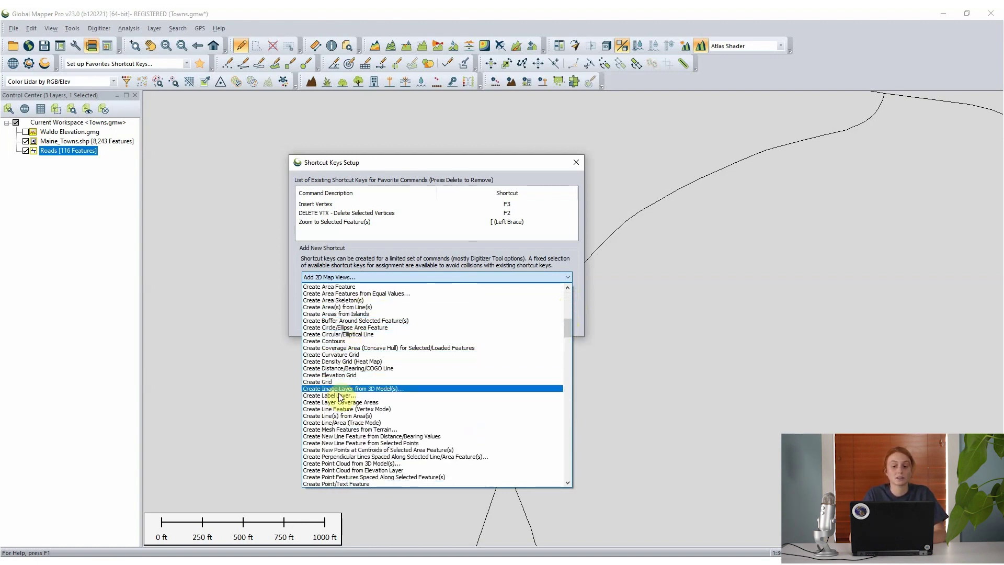
pyautogui.scroll(-7, 332, 418)
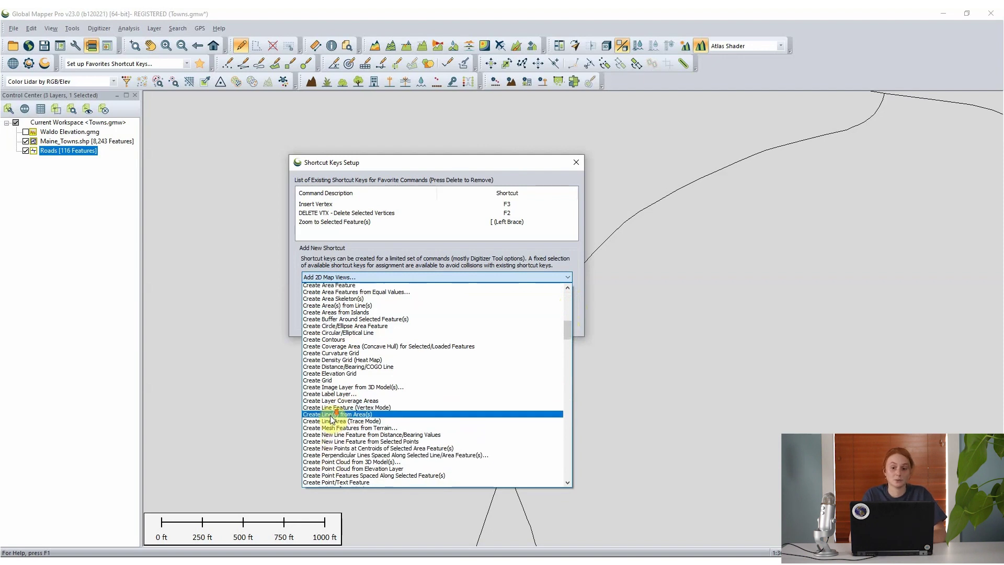
pyautogui.scroll(-7, 332, 418)
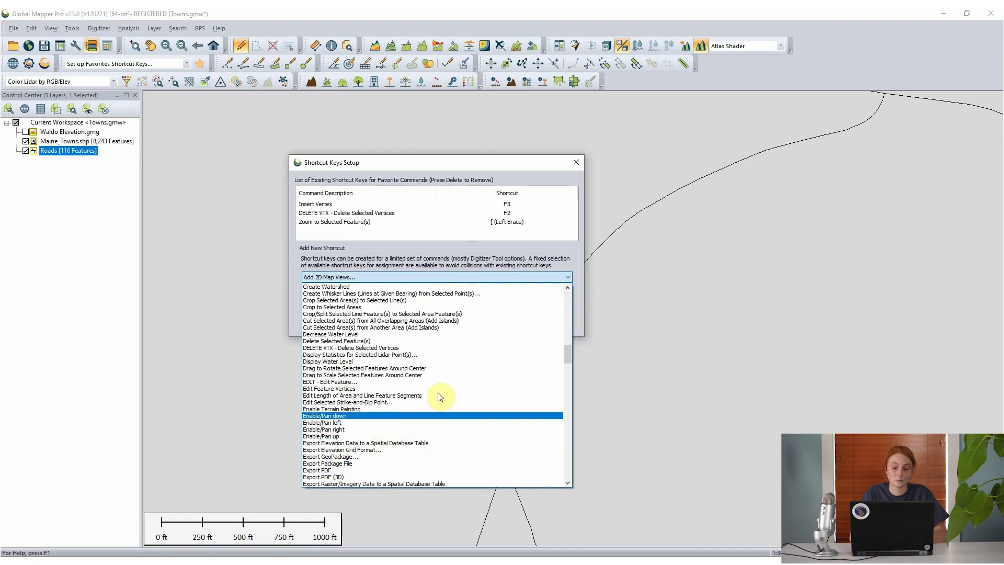
pyautogui.moveTo(566, 356); pyautogui.dragTo(549, 451)
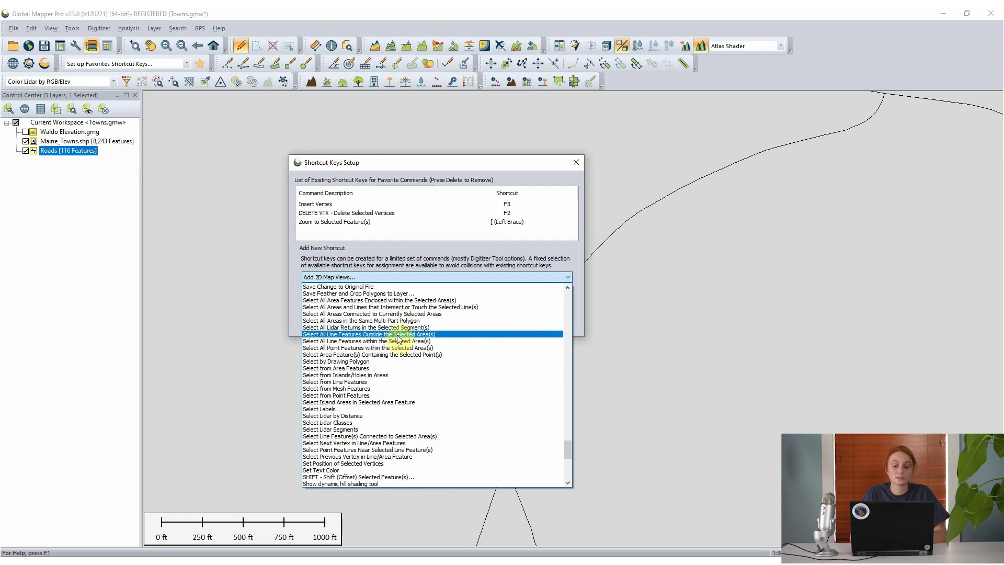
pyautogui.scroll(-8, 399, 339)
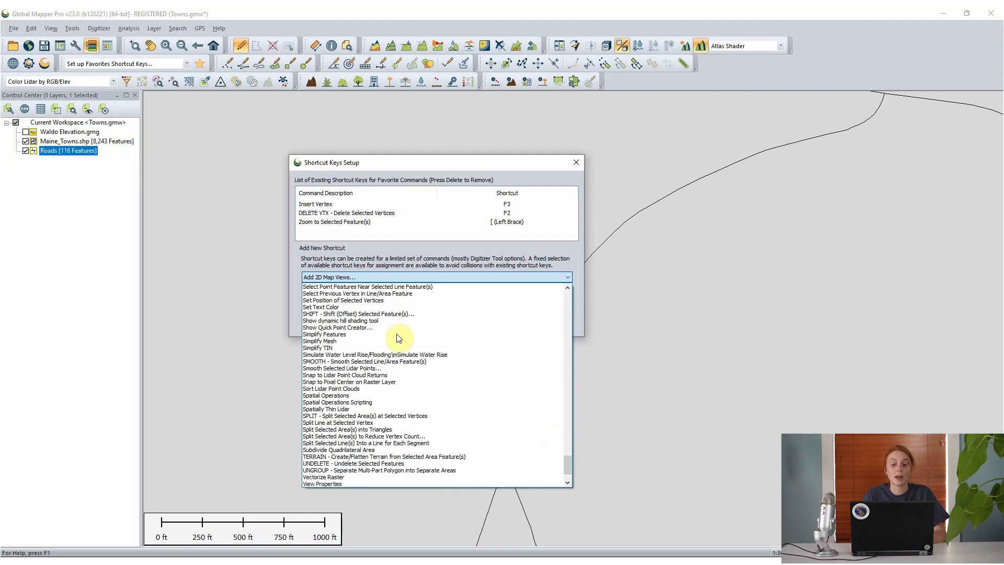
pyautogui.scroll(-1, 399, 339)
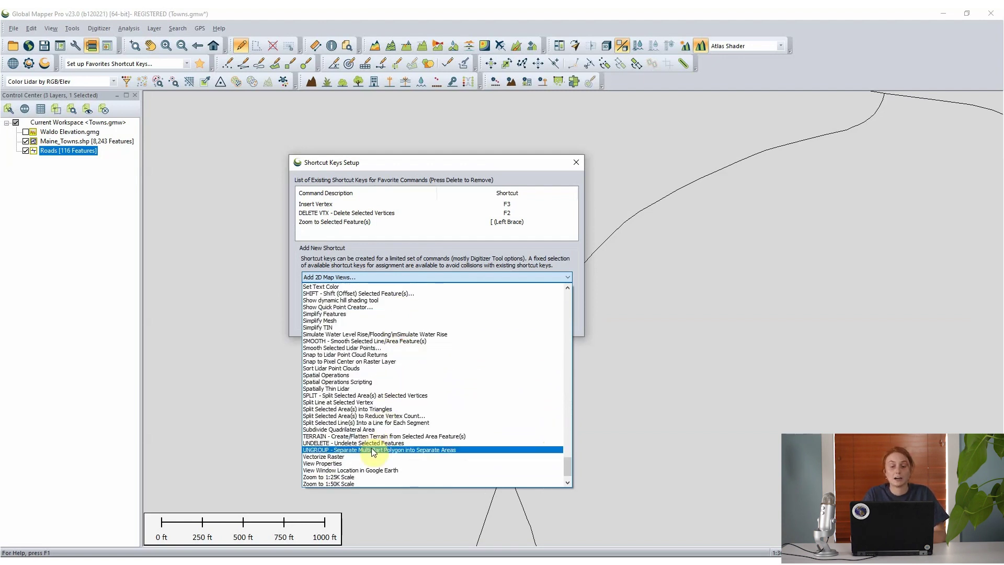
pyautogui.scroll(-1, 373, 453)
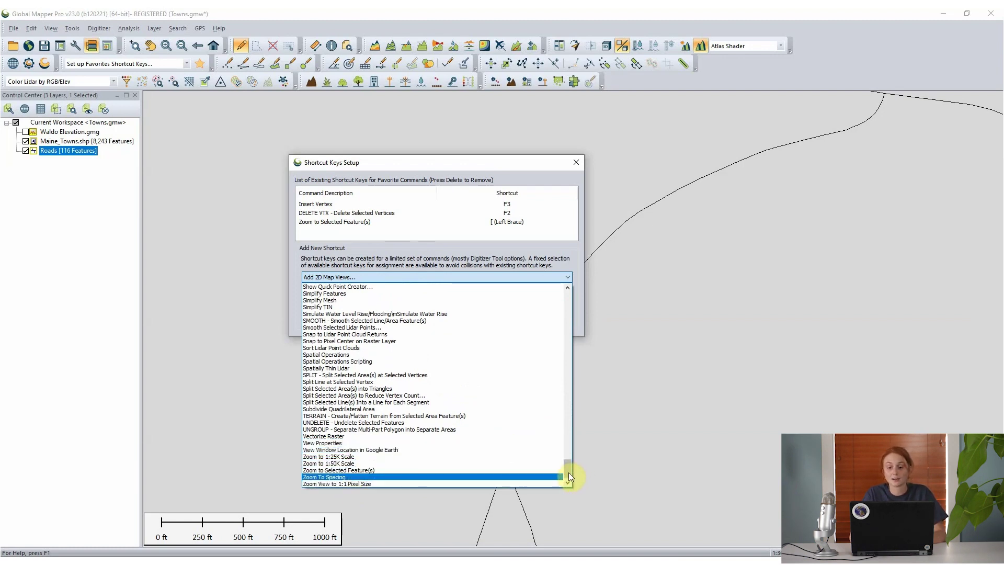
pyautogui.moveTo(568, 472); pyautogui.dragTo(550, 324)
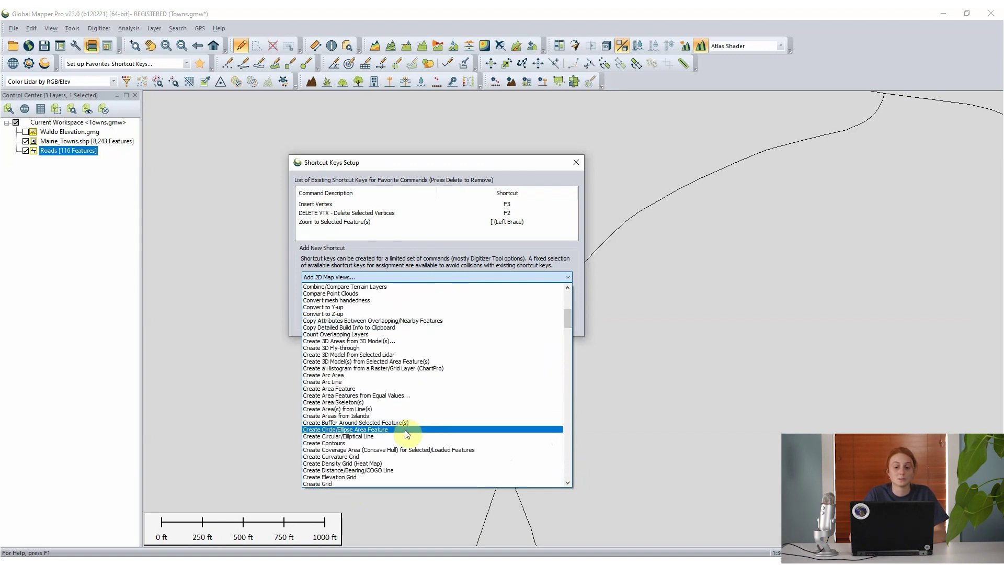
pyautogui.click(347, 443)
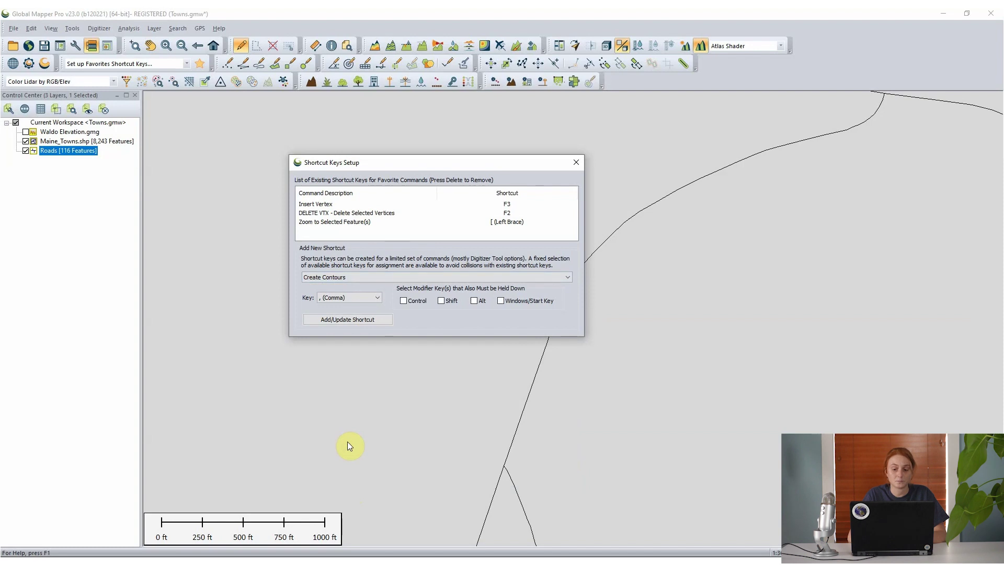
# Step: Assign Ctrl + , (Comma) to Create Contours and close the Shortcut Keys Setup
pyautogui.click(350, 297)
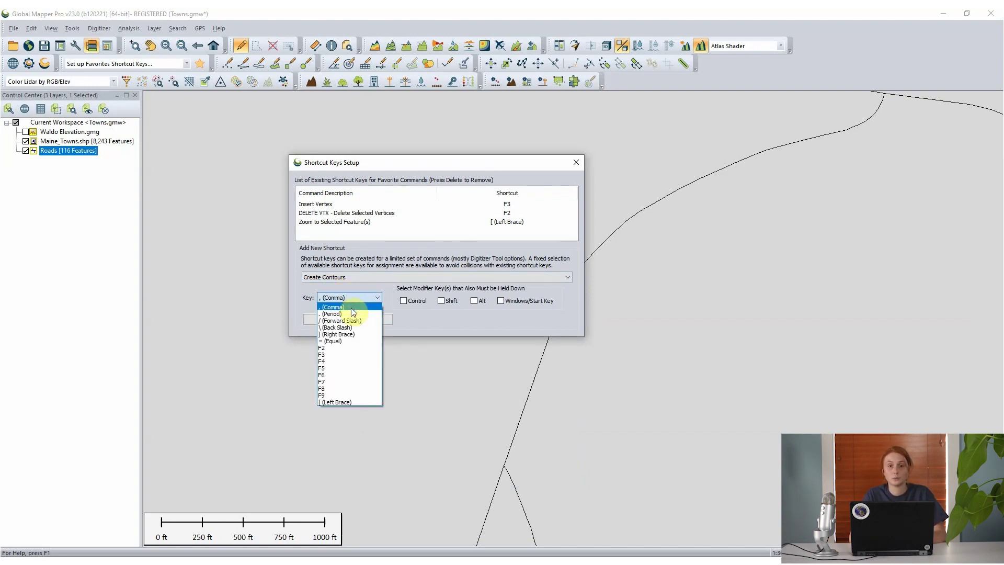
pyautogui.click(351, 307)
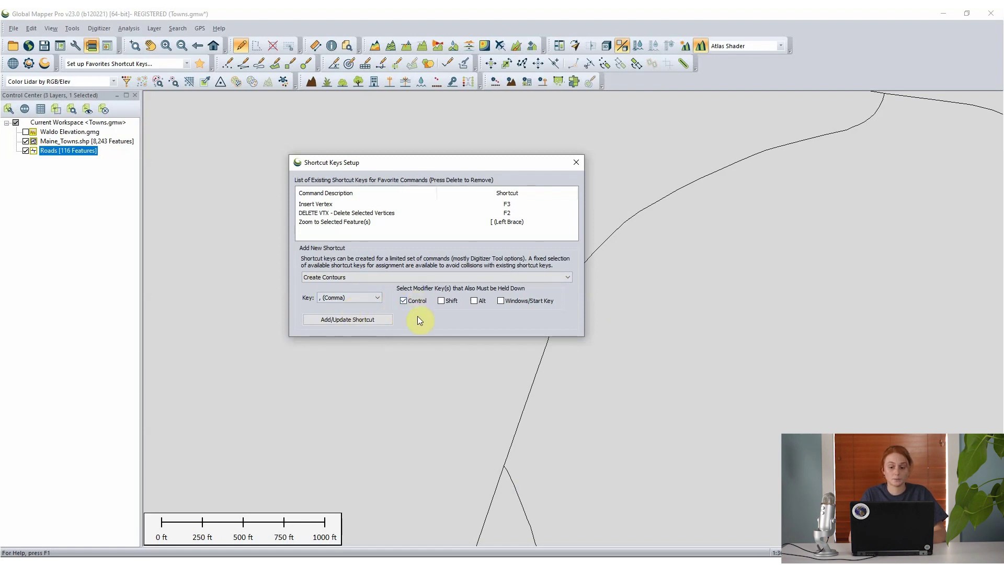
pyautogui.click(370, 318)
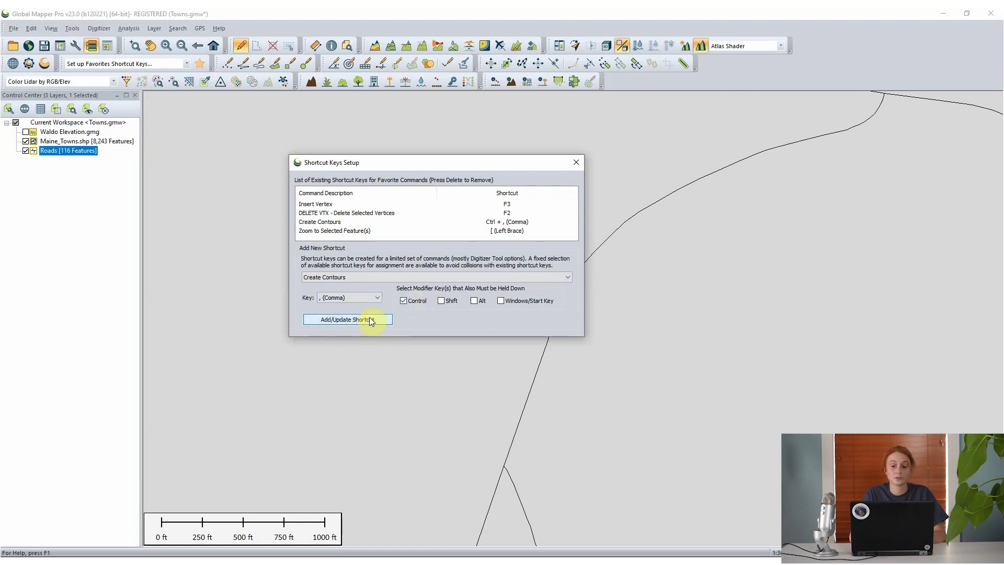
pyautogui.click(576, 164)
# Step: Hide Roads and Maine_Towns, show and select Waldo Elevation.gmg, and open Contour Generation Options
pyautogui.scroll(-5, 502, 246)
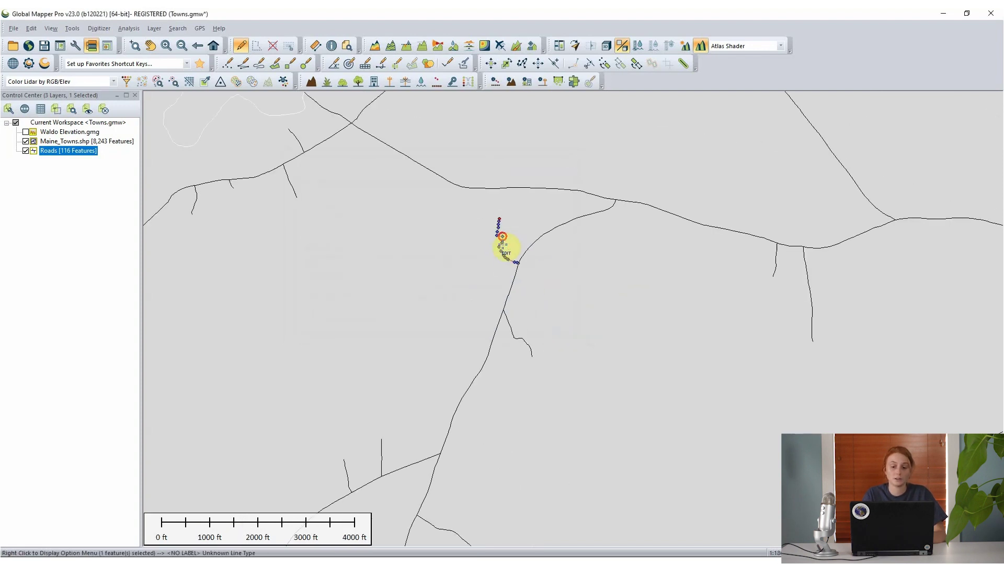
pyautogui.click(25, 150)
pyautogui.click(25, 141)
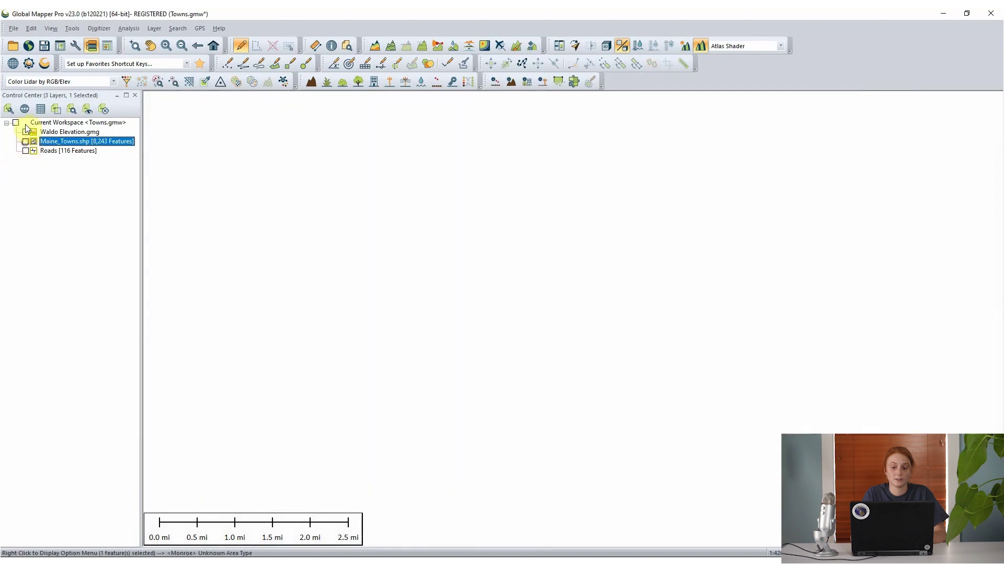
pyautogui.click(25, 133)
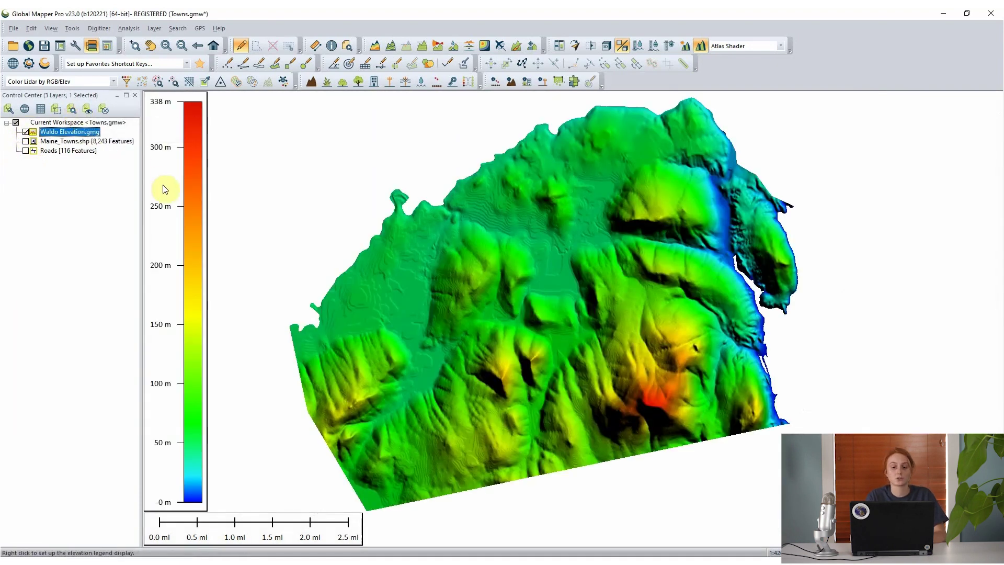
pyautogui.hotkey('ctrl', 'g')
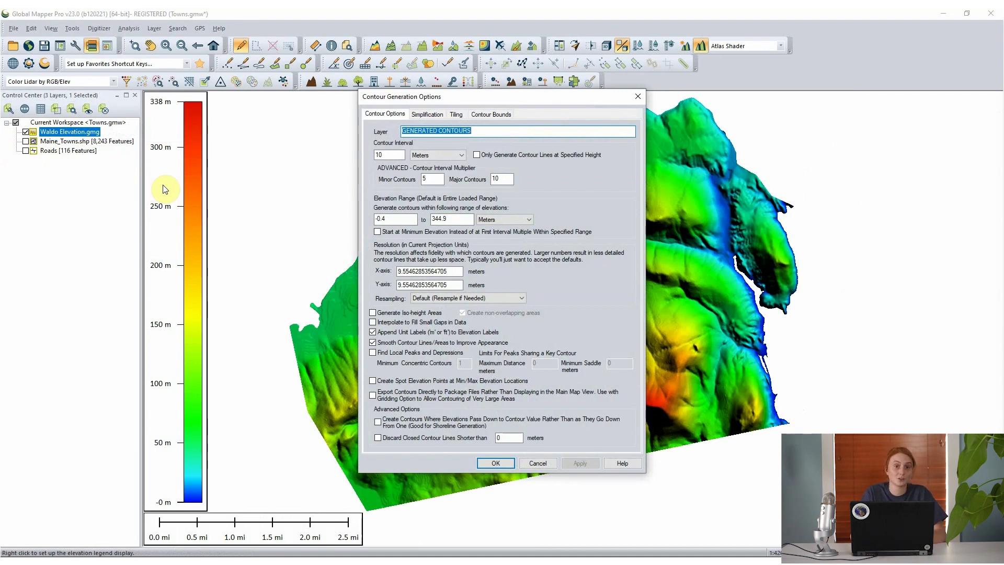
# Step: Generate 10 m contours on Waldo Elevation, undo them, then redo them
pyautogui.press('Return')
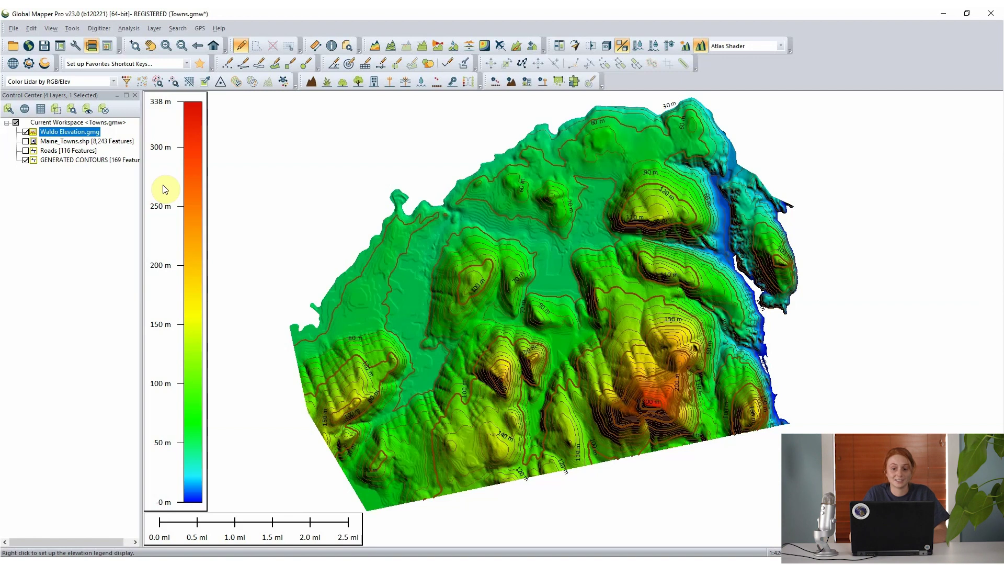
pyautogui.hotkey('ctrl', 'z')
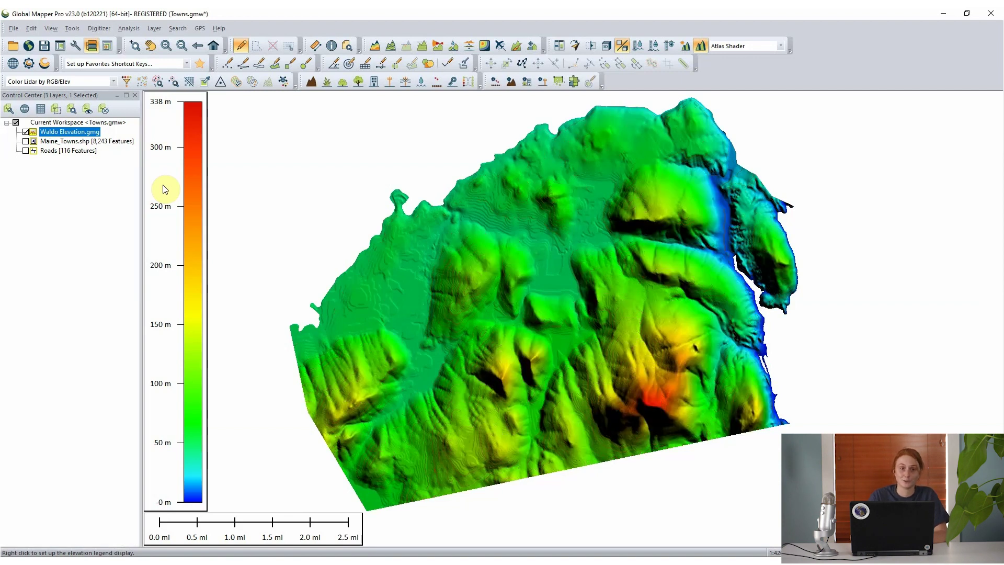
pyautogui.hotkey('ctrl', 'y')
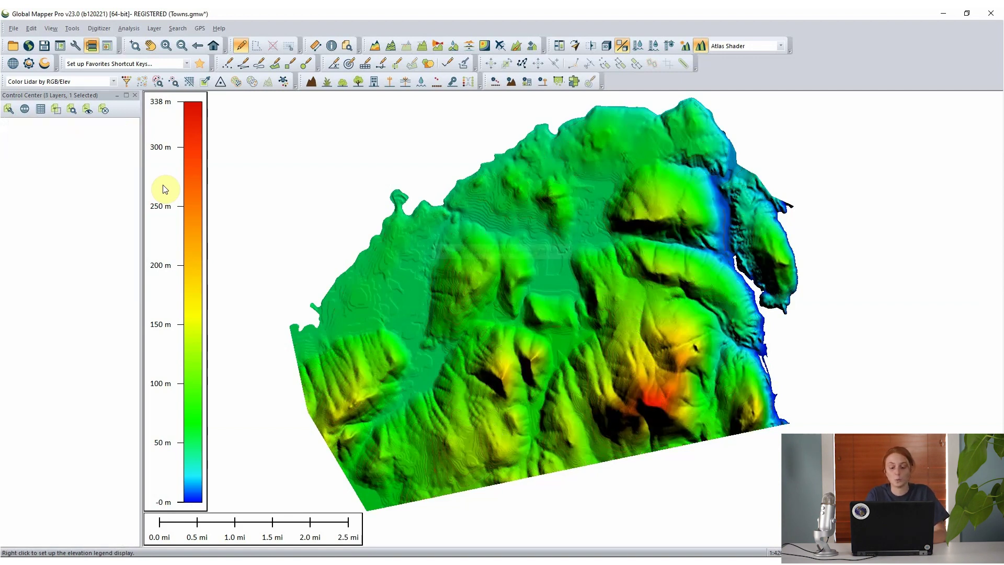